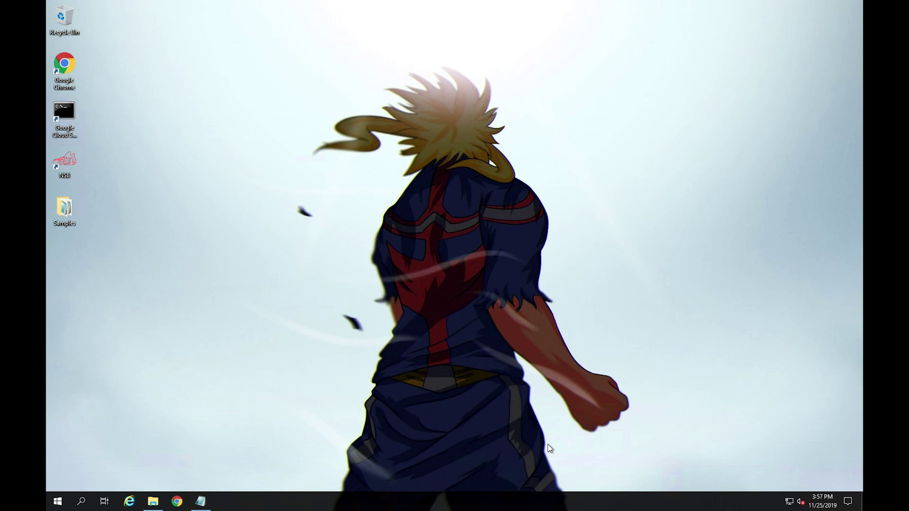
- Switch spaces to Chrome to read the Nike Shoe Bot purchase email in Gmail
key(ctrl+Left)
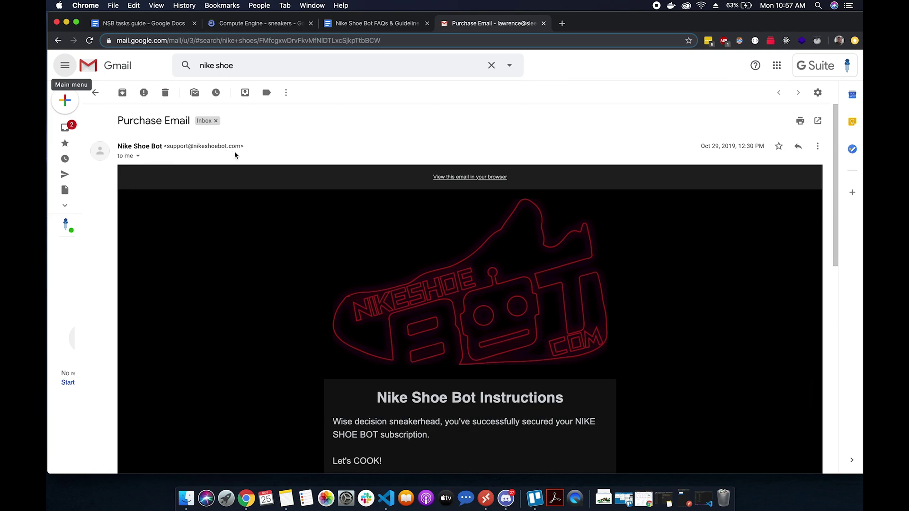
- Return to the remote desktop and briefly restore, then minimize, the Notepad credential notes
key(ctrl+Right)
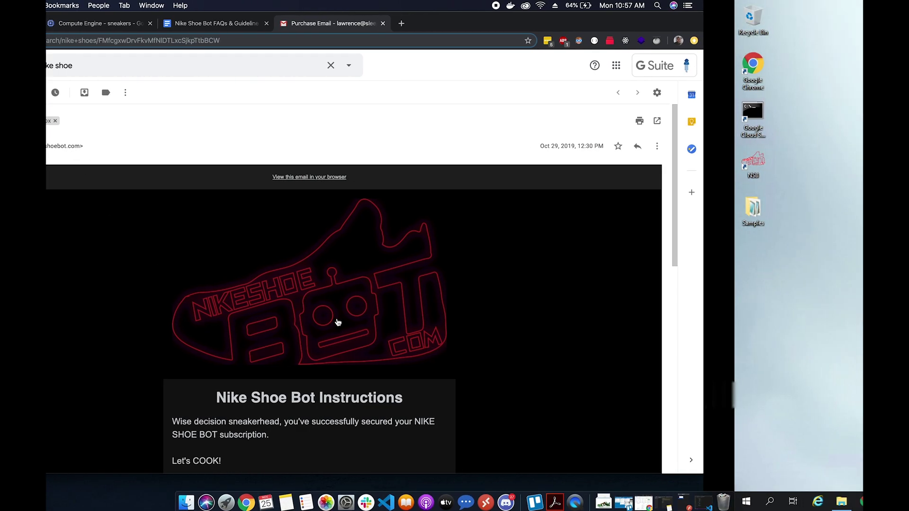
click(201, 503)
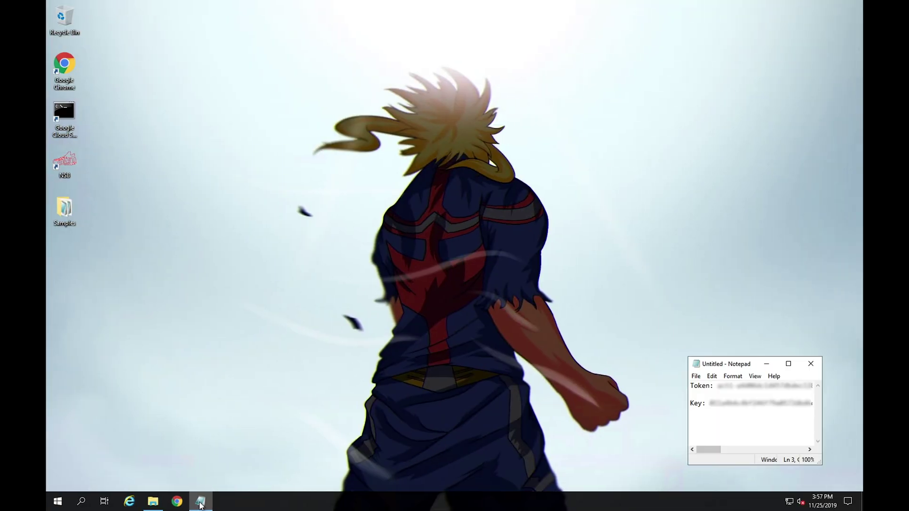
click(200, 505)
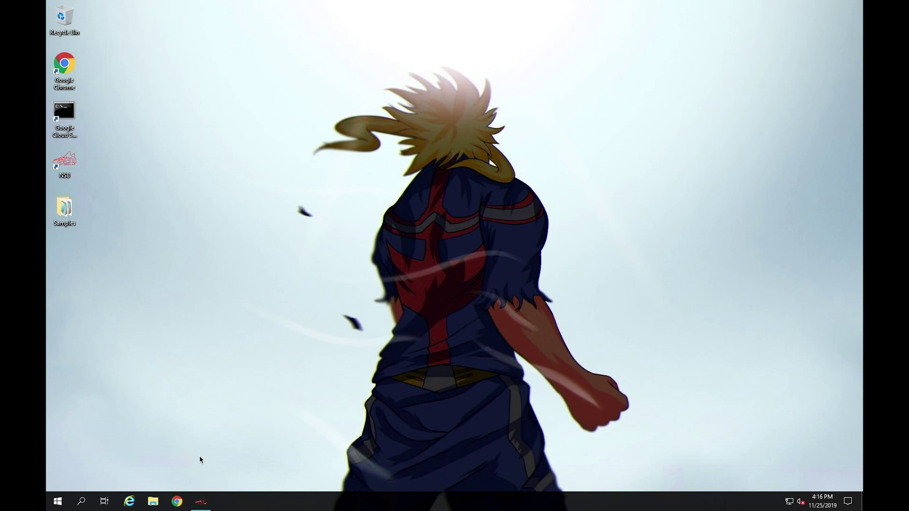
key(ctrl+Left)
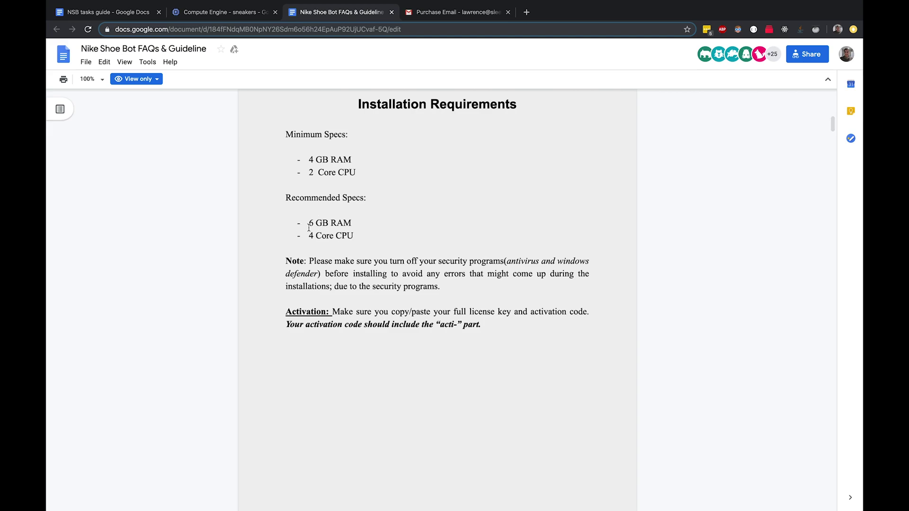
mouse_move(308, 225)
mouse_down()
mouse_move(356, 222)
mouse_move(308, 237)
mouse_up()
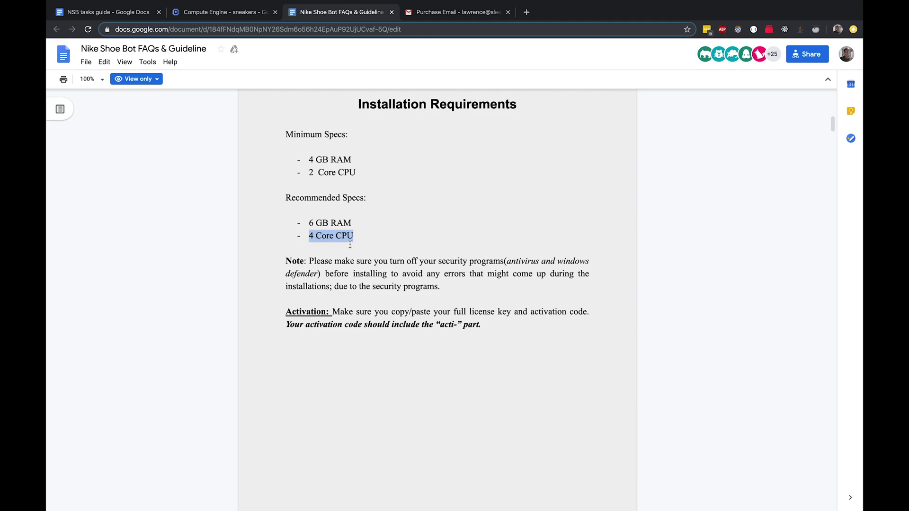
click(361, 236)
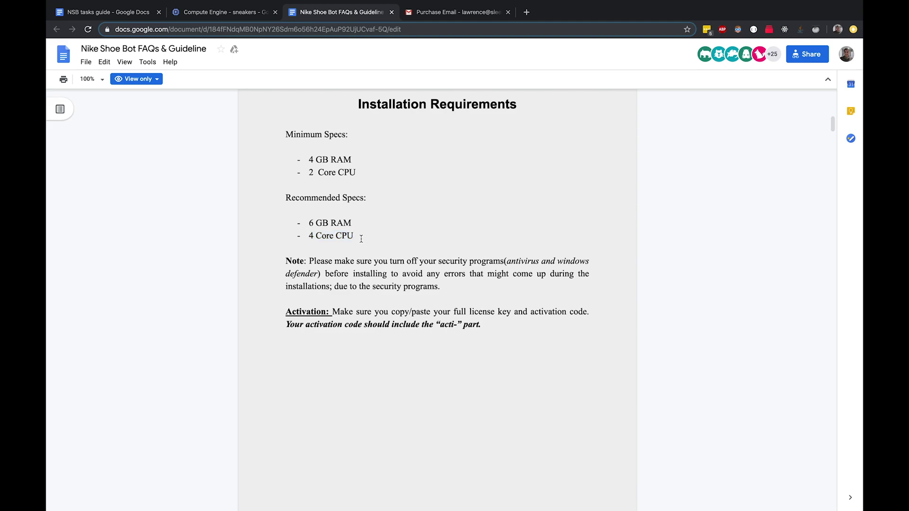
key(ctrl+Right)
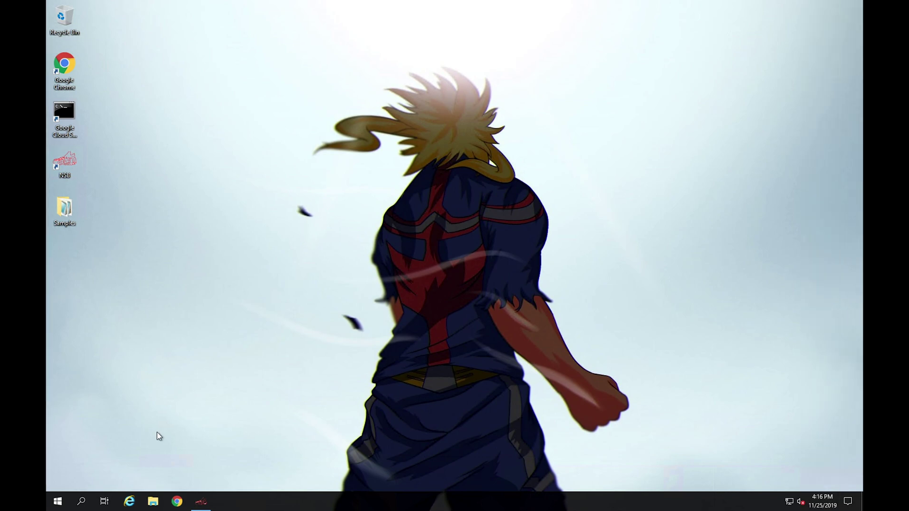
click(153, 502)
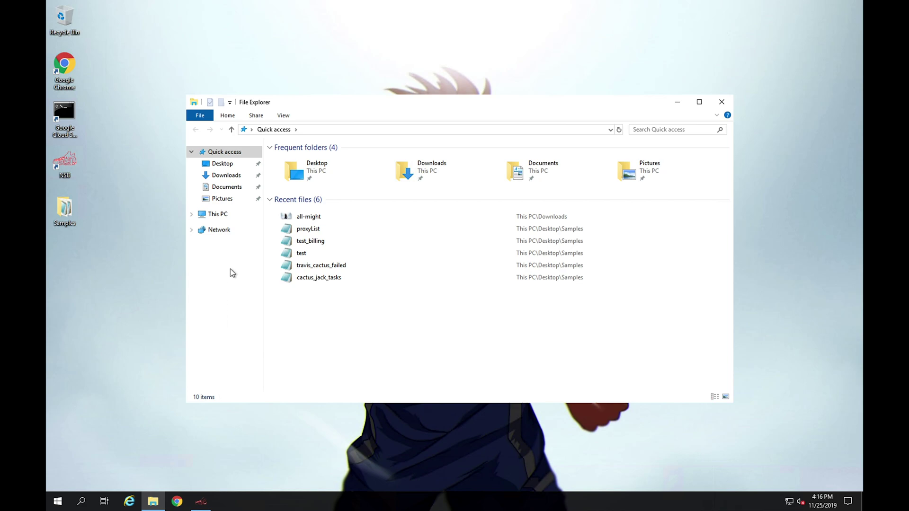
right_click(219, 217)
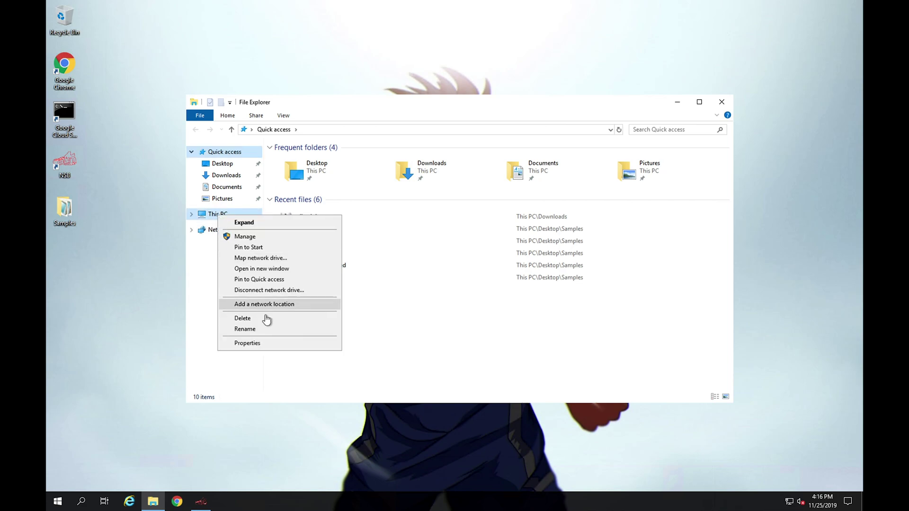
click(264, 348)
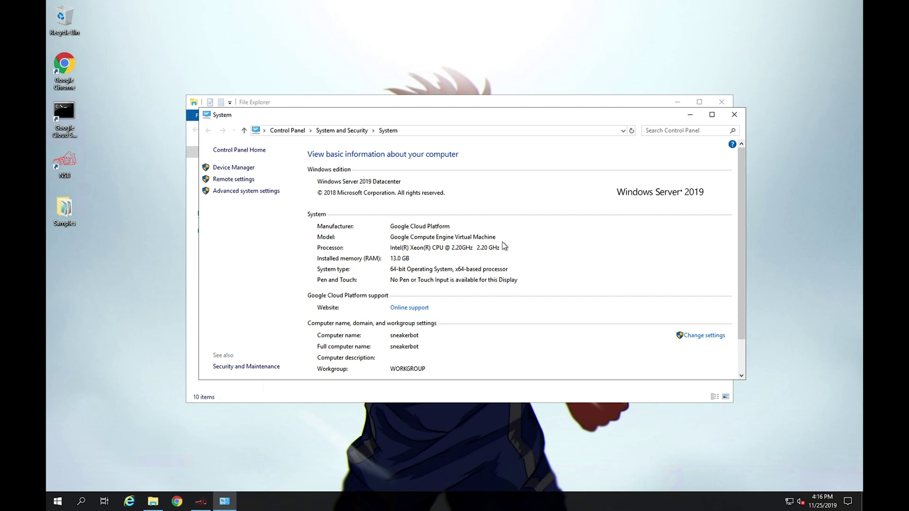
click(729, 114)
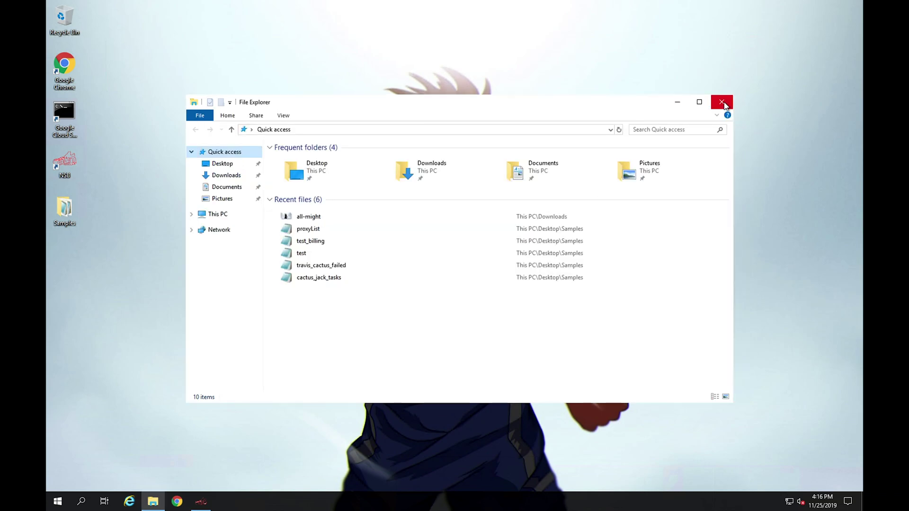
click(722, 101)
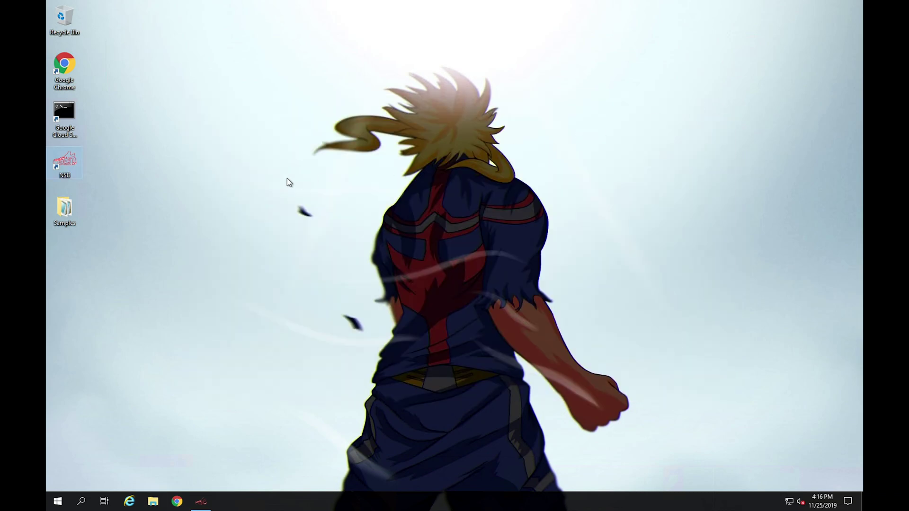
click(66, 170)
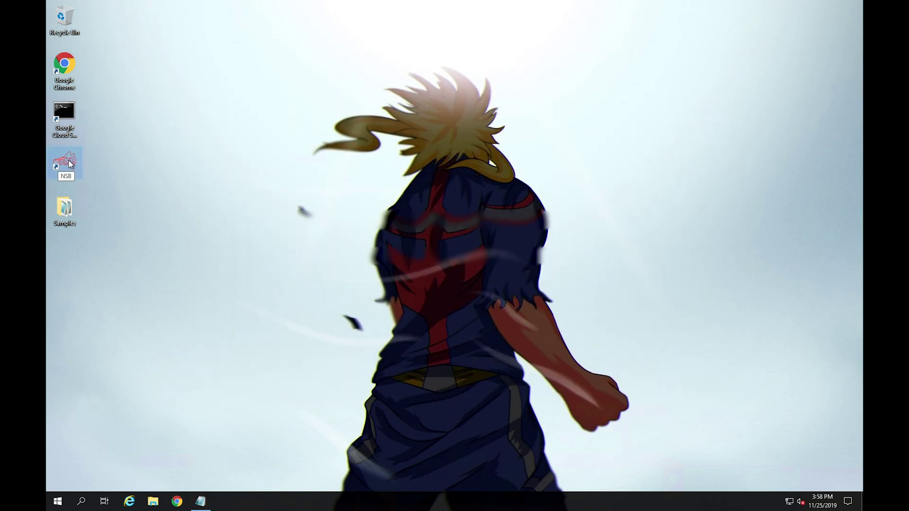
- Launch Nike Shoe Bot and enter the license key in the activation form
double_click(67, 159)
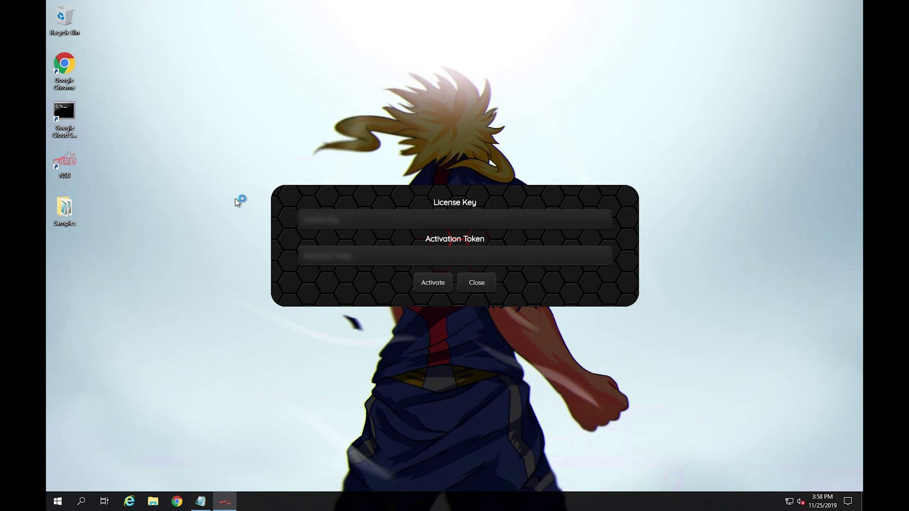
click(366, 215)
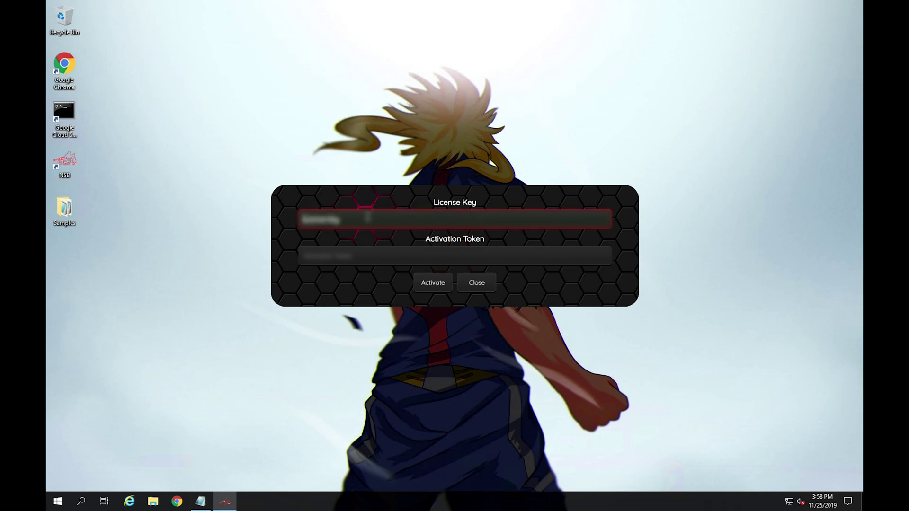
click(361, 258)
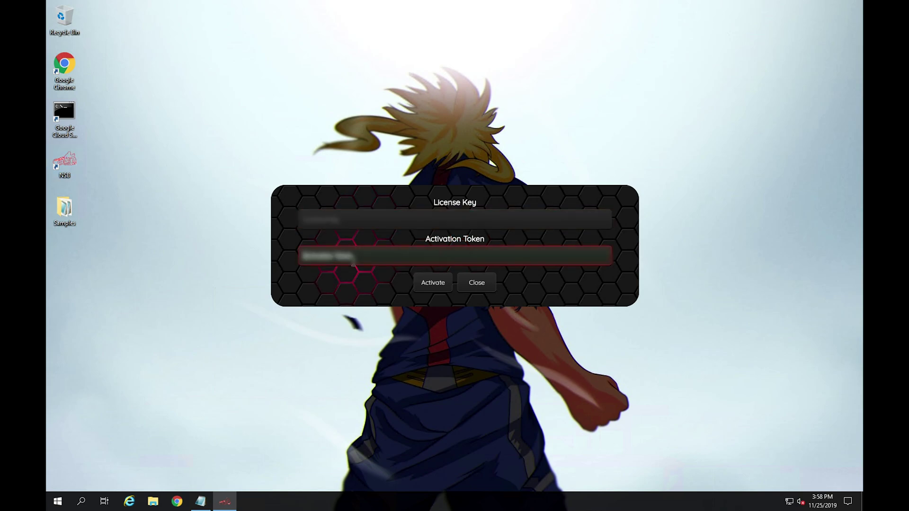
- Copy the activation token from the Notepad notes and submit the activation
click(201, 503)
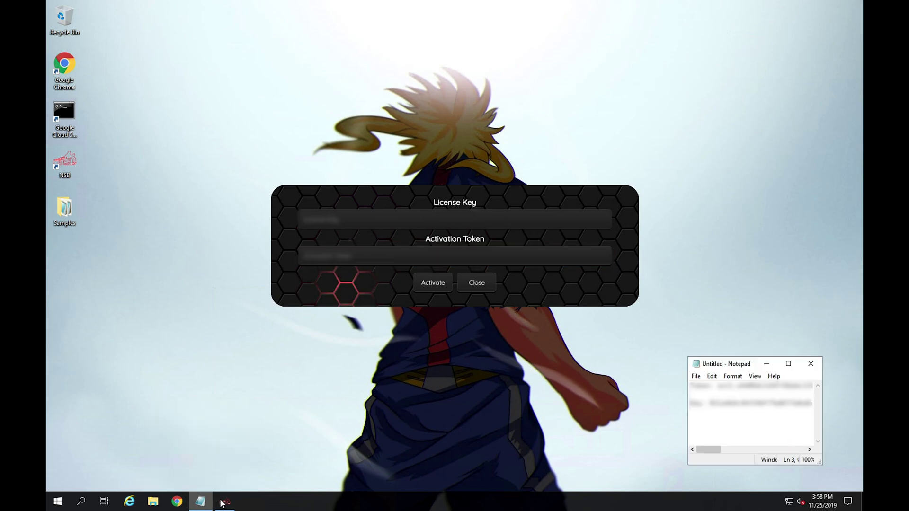
click(718, 384)
drag(718, 383, 847, 387)
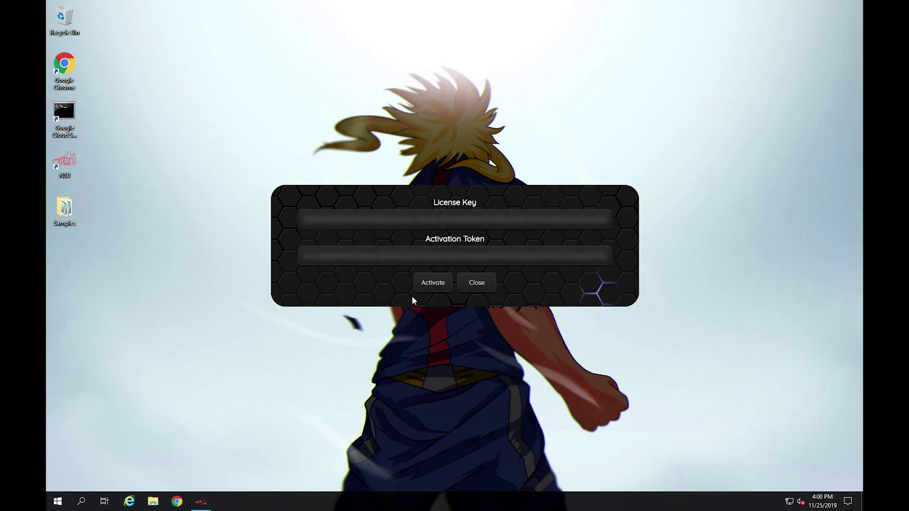
click(425, 288)
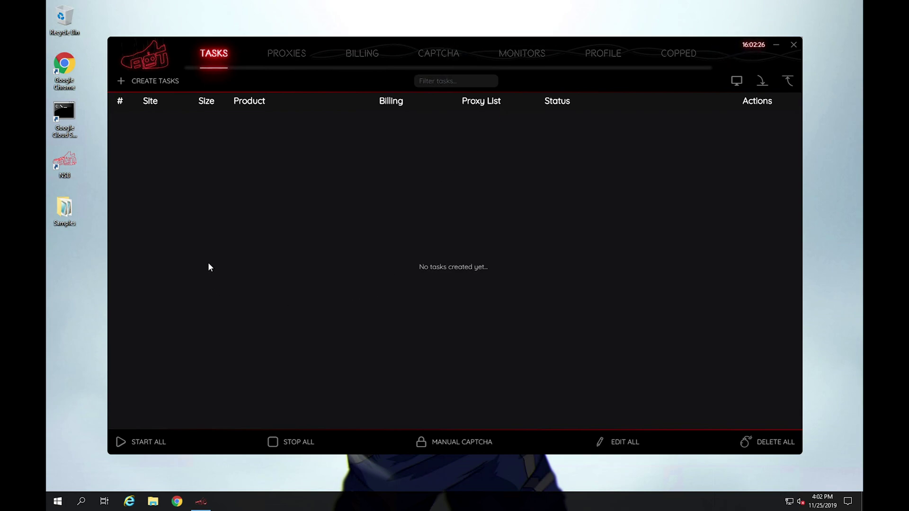
- Once activated, open the Create Tasks form from the empty Tasks tab
click(157, 84)
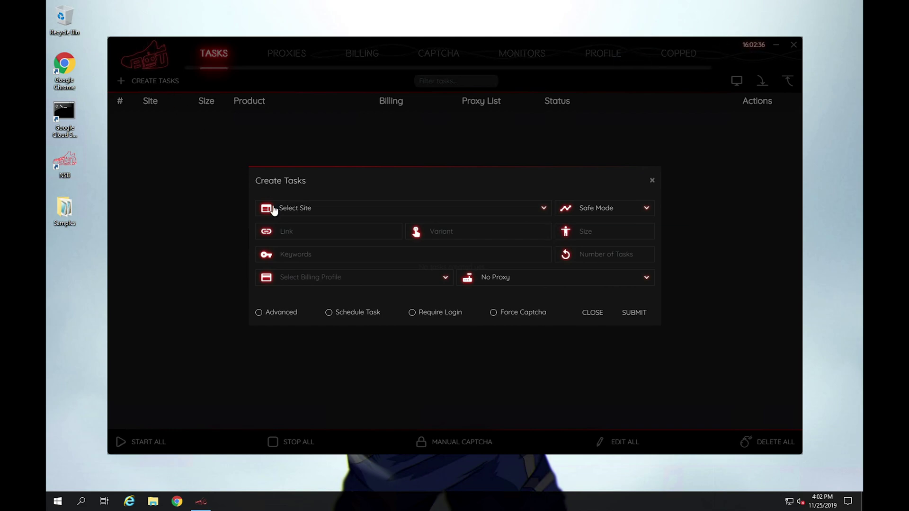
- Scroll through the supported sites list in Create Tasks without choosing one
click(312, 209)
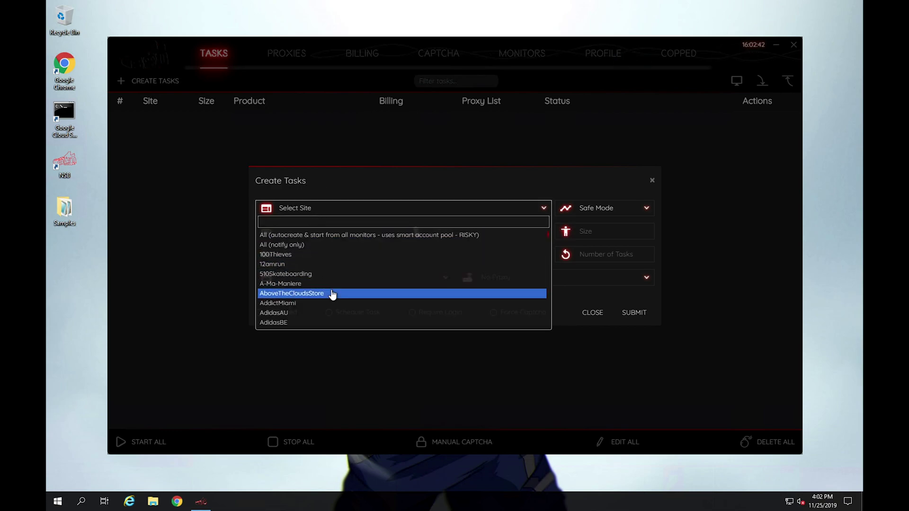
scroll(333, 295, down, 5)
scroll(333, 295, down, 5)
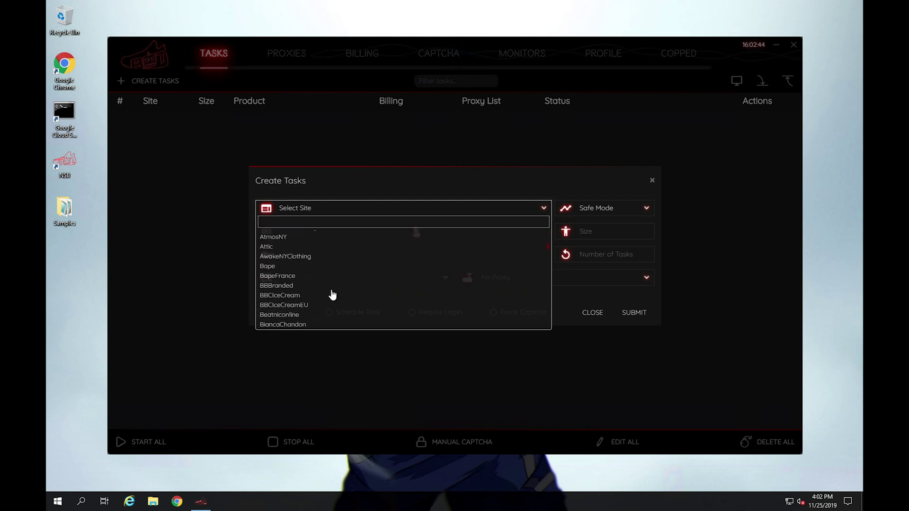
click(489, 198)
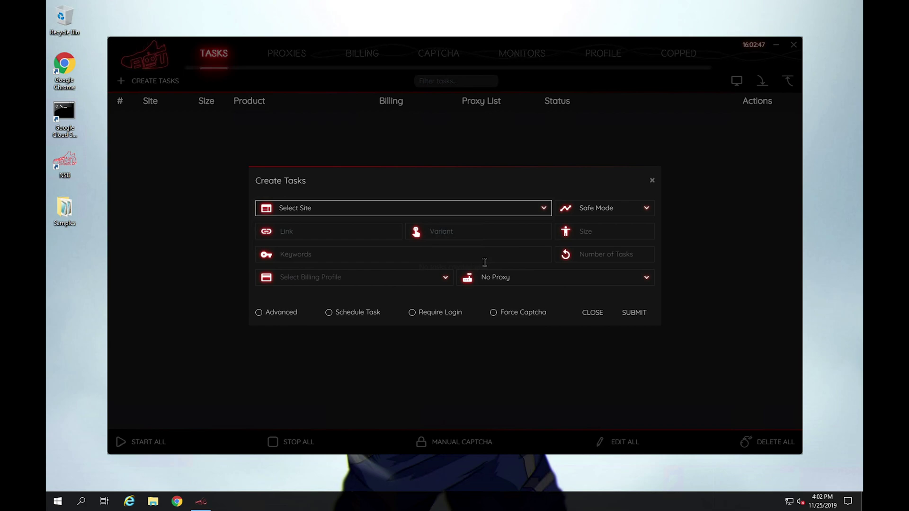
- Check the link, keywords, billing profile and proxy fields unchanged, then close the form
click(329, 231)
click(326, 255)
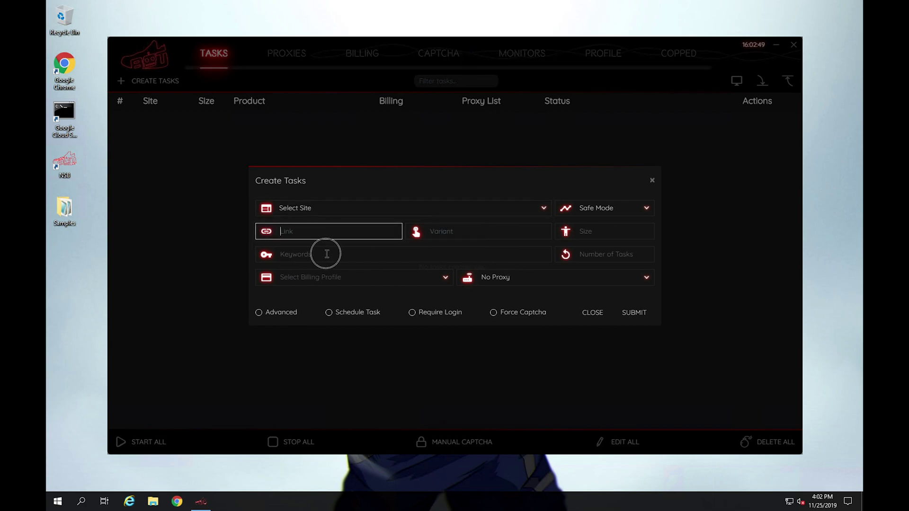
click(331, 279)
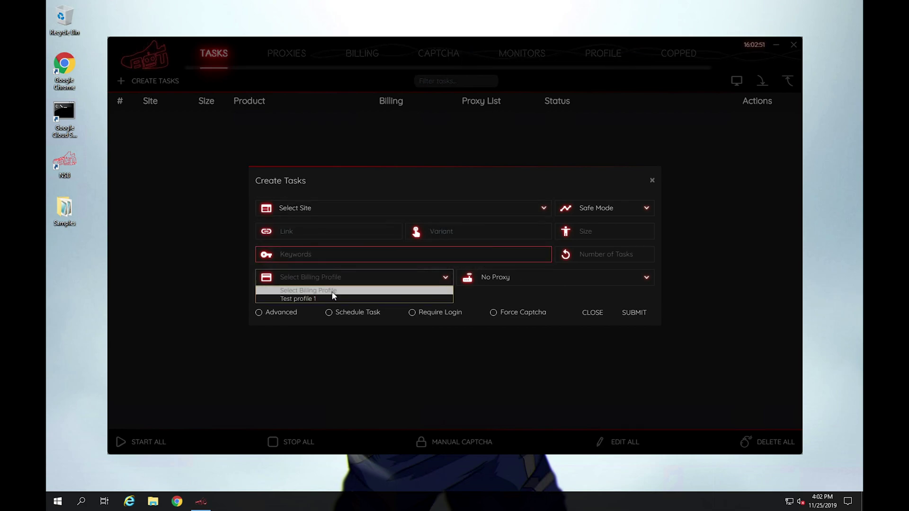
click(487, 294)
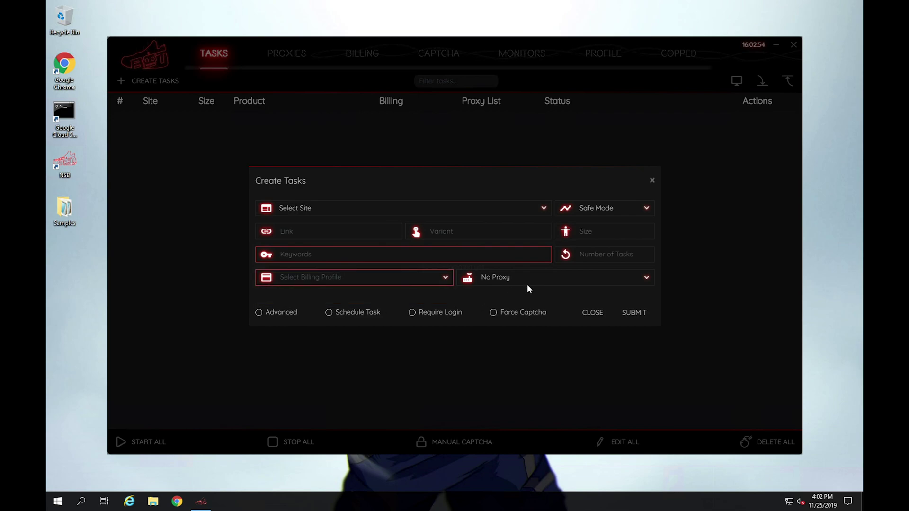
click(542, 281)
click(418, 300)
click(595, 316)
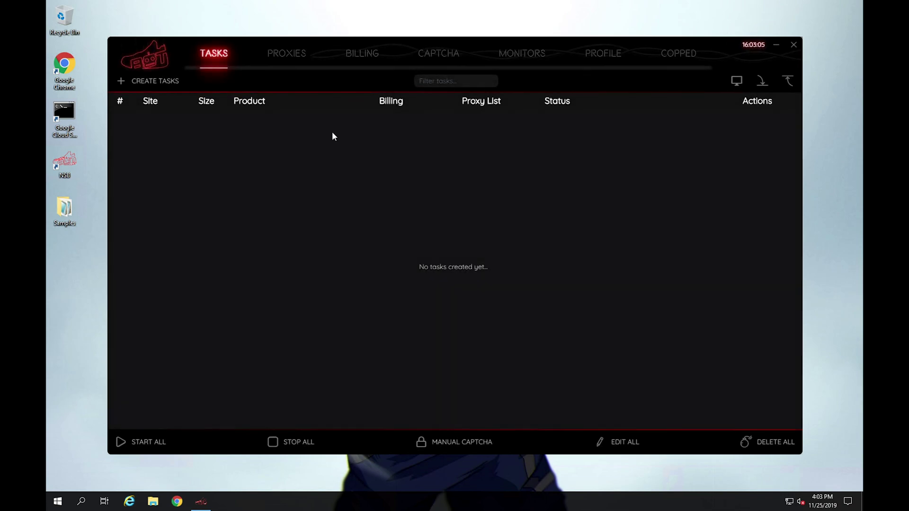
- On the Proxies tab, inspect the new proxy list's name and proxies fields, then discard it
click(287, 59)
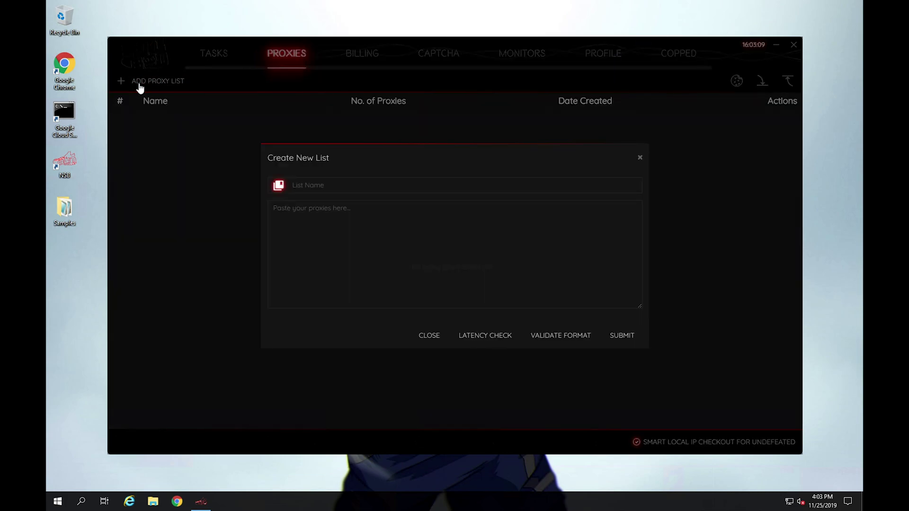
click(326, 184)
click(320, 220)
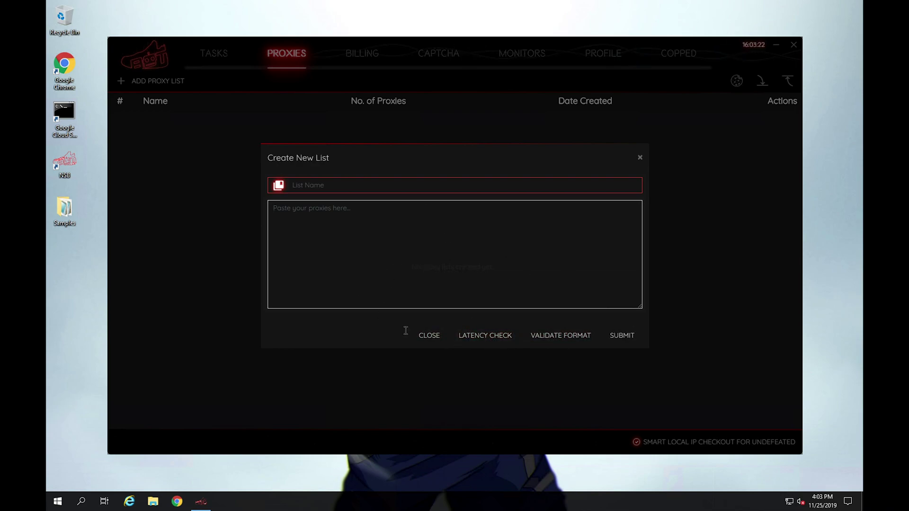
click(429, 336)
- Open Test profile 1 on the Billing tab and select its card number and e-mail fields
click(366, 58)
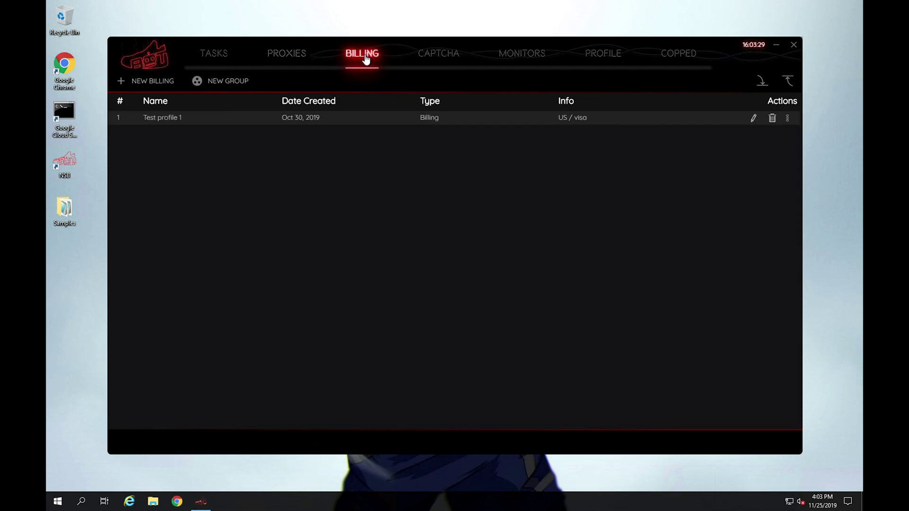
click(754, 120)
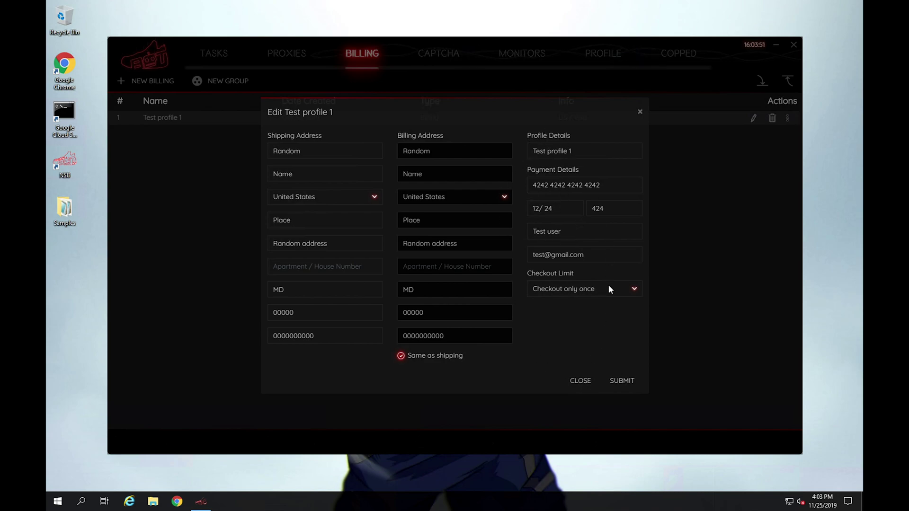
click(599, 185)
drag(599, 185, 516, 186)
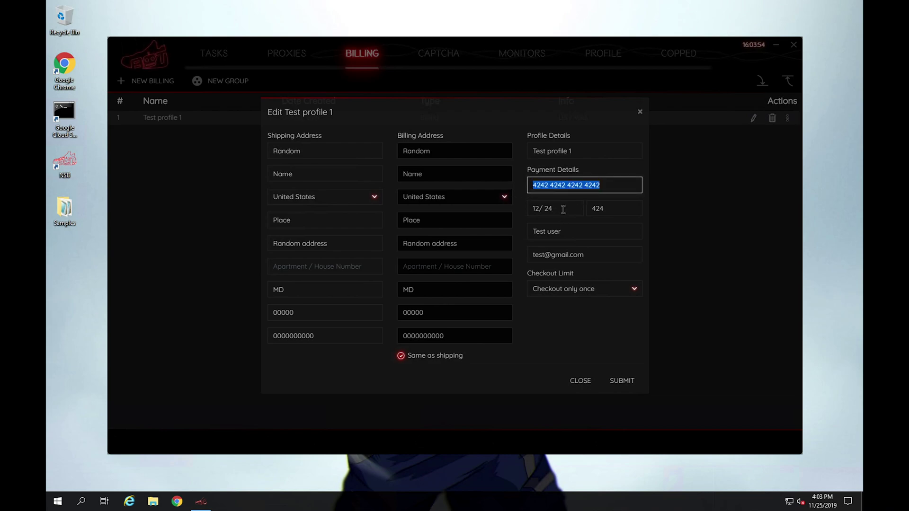
drag(595, 255, 521, 254)
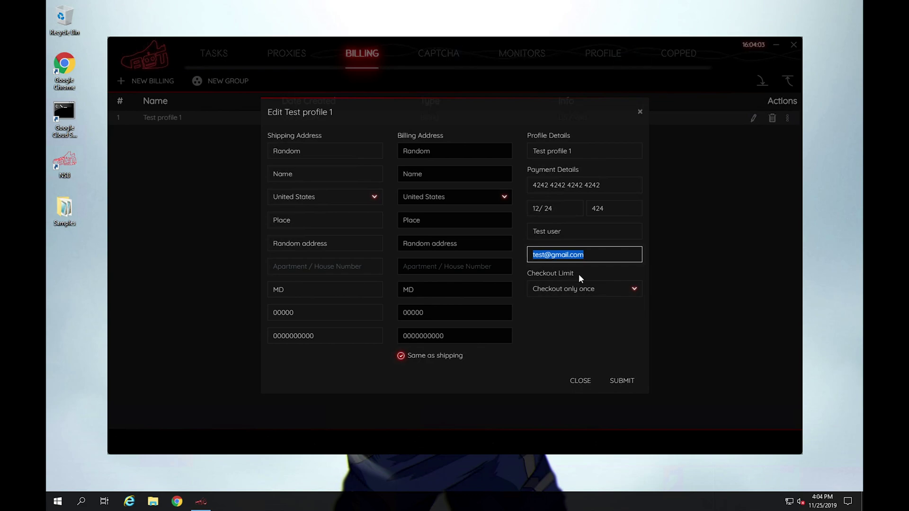
- Keep the checkout limit at Checkout only once and close the profile without saving
click(589, 292)
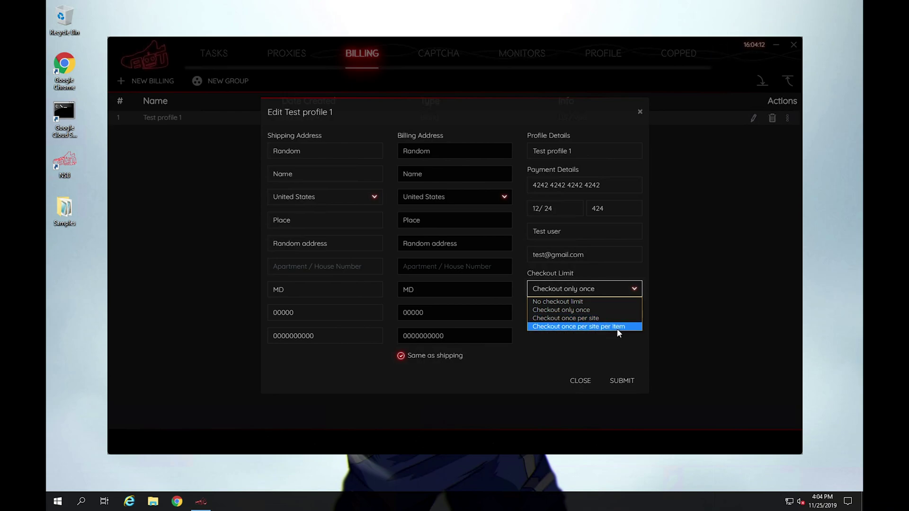
click(551, 340)
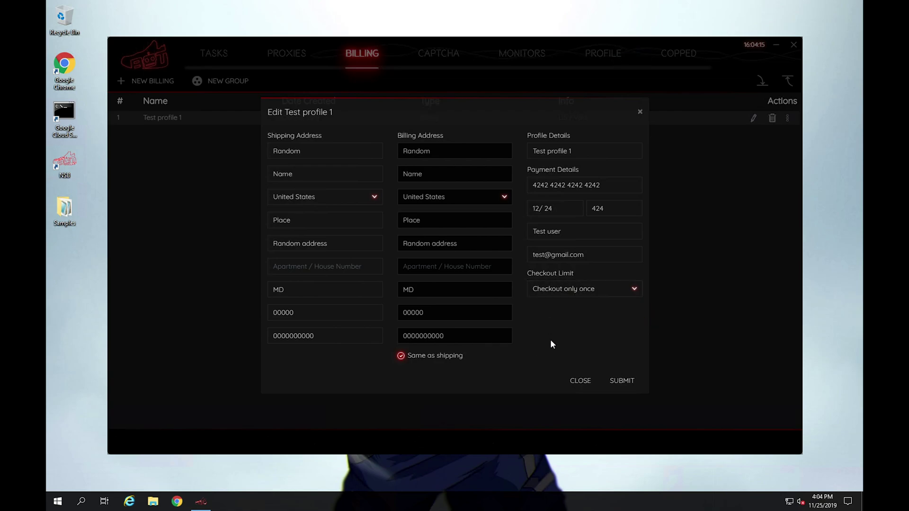
click(574, 383)
- On the Captcha tab, view Captcha Profile 5's ⋮ actions menu twice, then go to Monitors
click(451, 58)
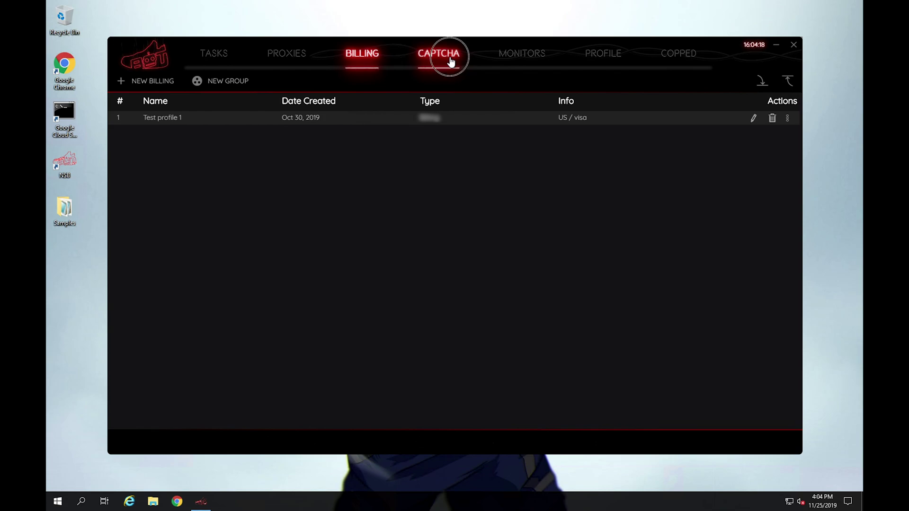
click(788, 120)
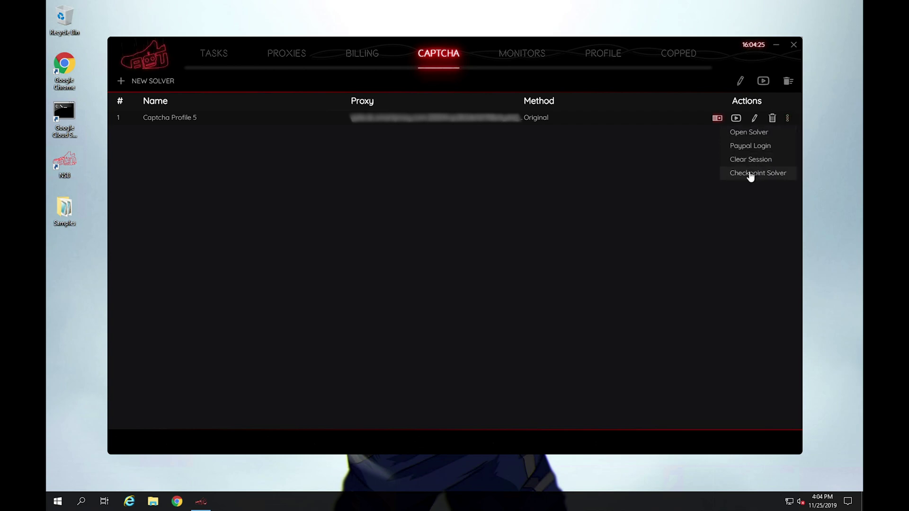
click(749, 174)
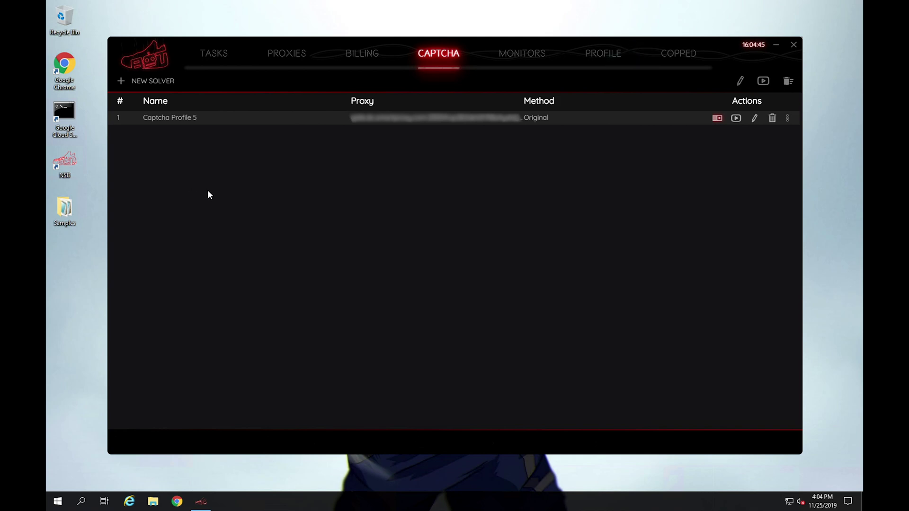
click(788, 118)
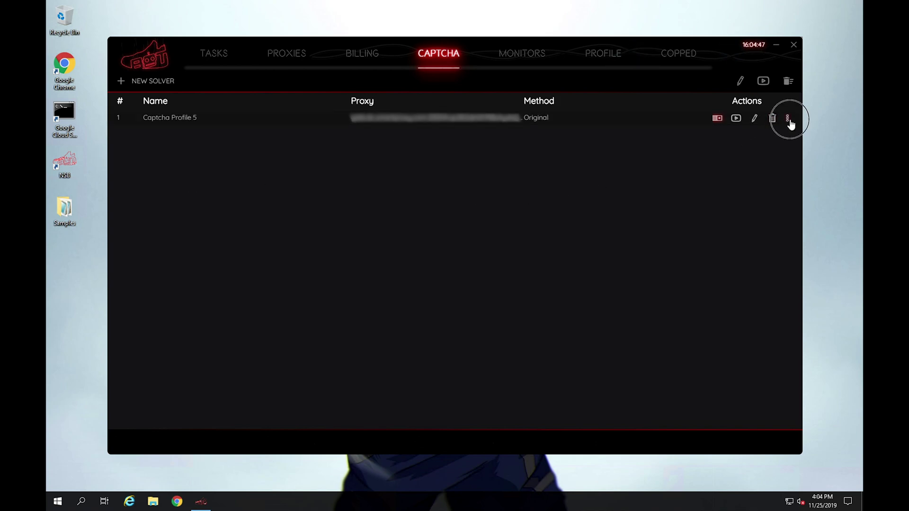
click(747, 175)
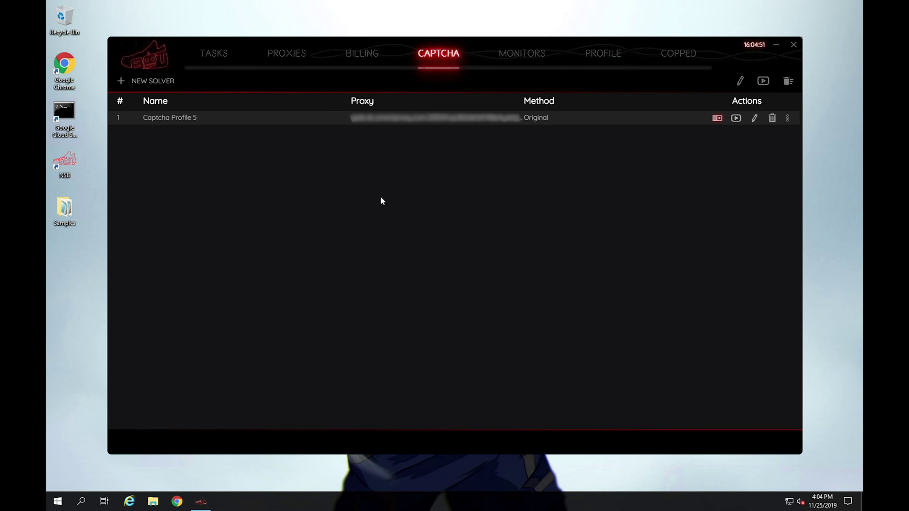
click(515, 65)
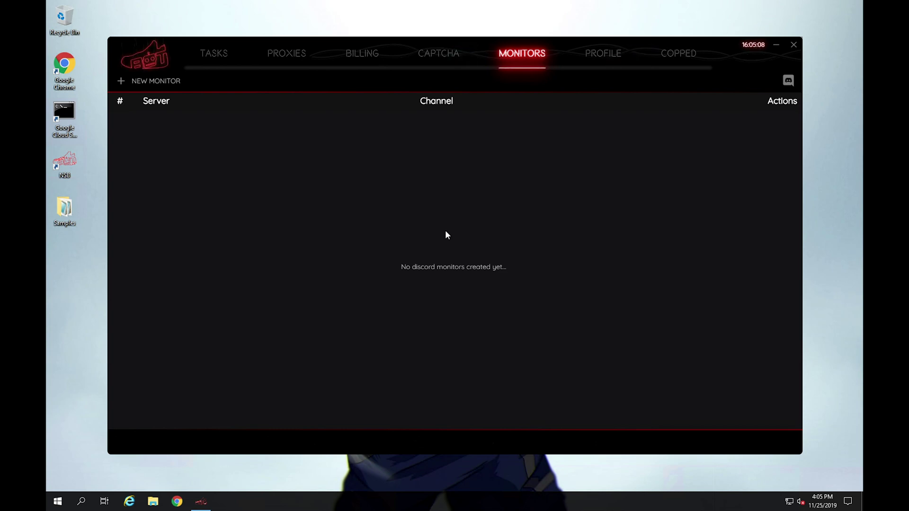
- Jump briefly back to Tasks, then return to the empty Monitors page
click(210, 59)
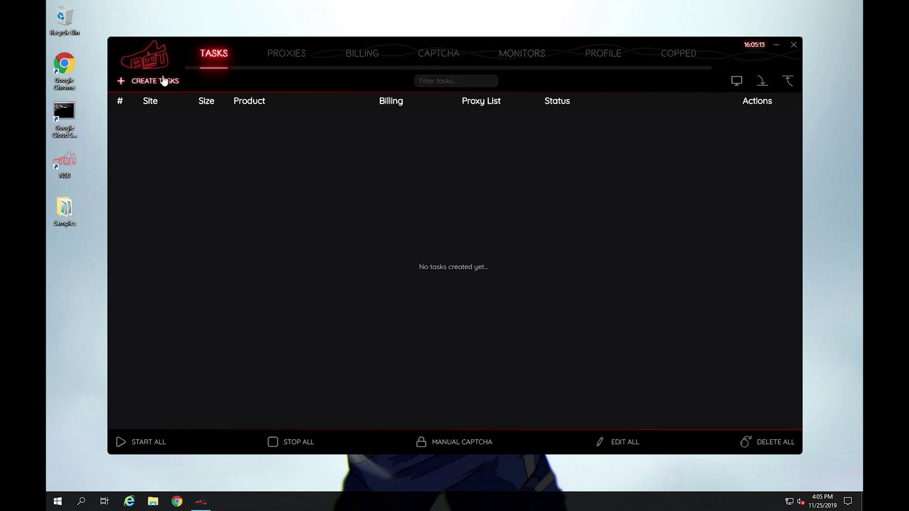
click(504, 58)
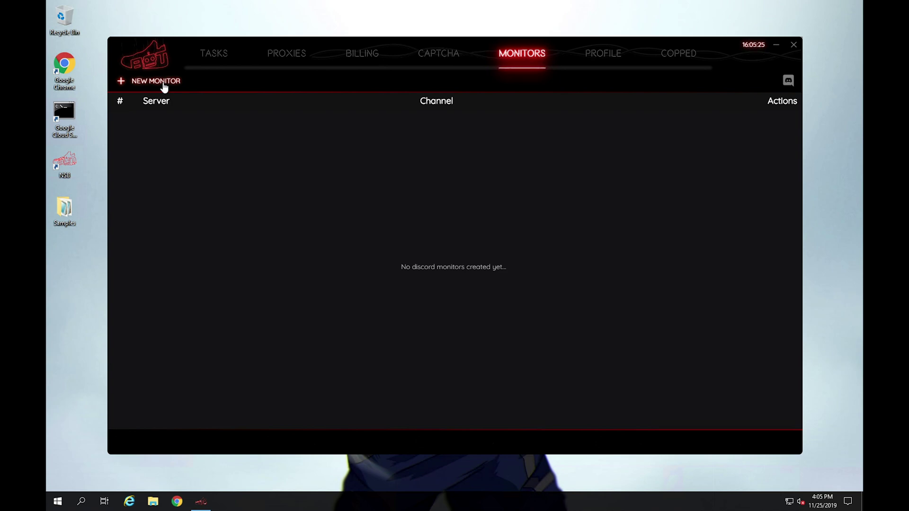
- View the Profile version details and the empty Copped page, then return to Tasks
click(596, 55)
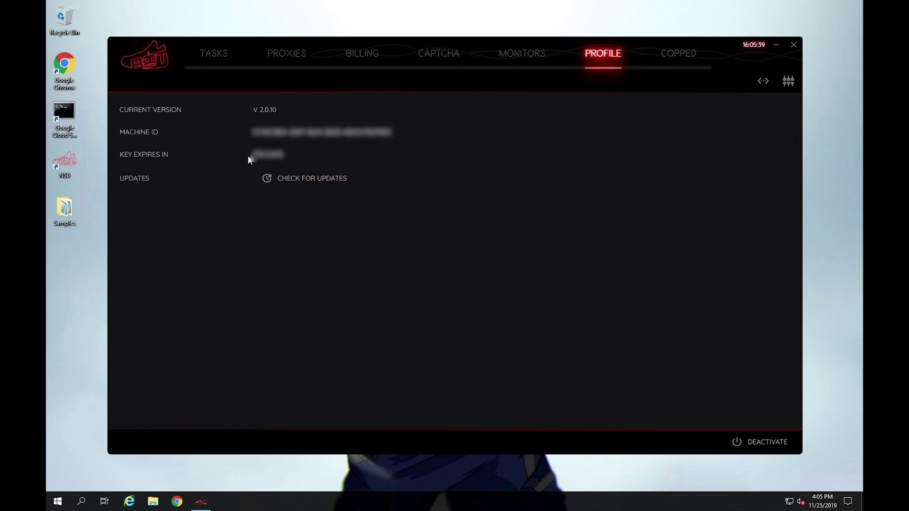
click(676, 63)
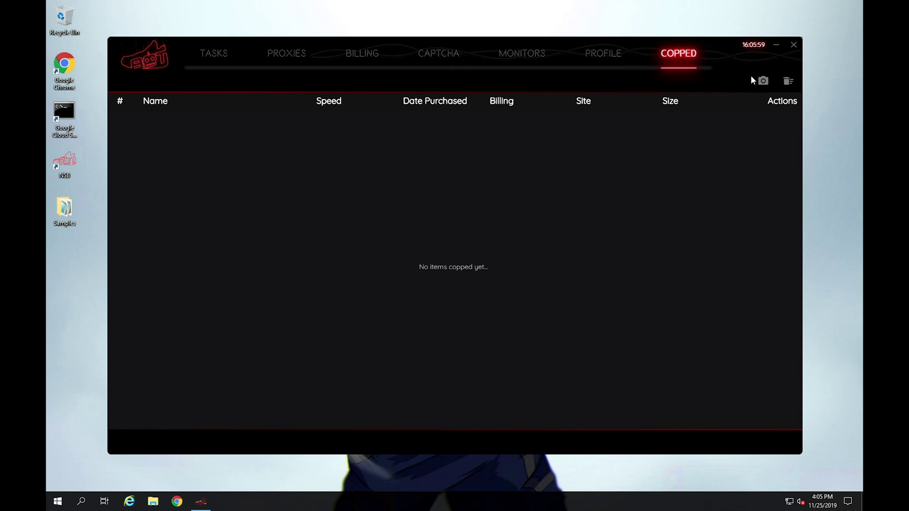
click(214, 54)
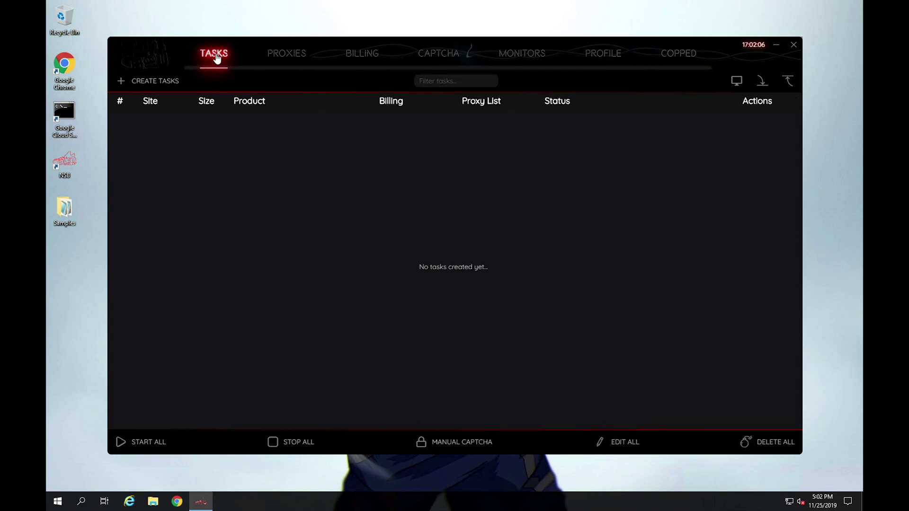